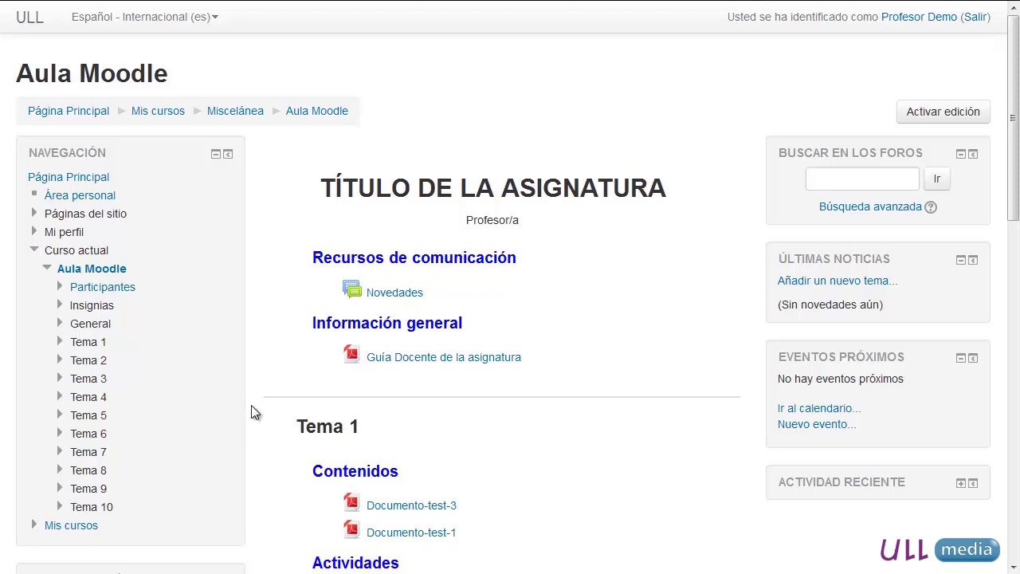
- Expand Usuarios under Administración del curso in the Administración block
scroll(251, 412, down, 3)
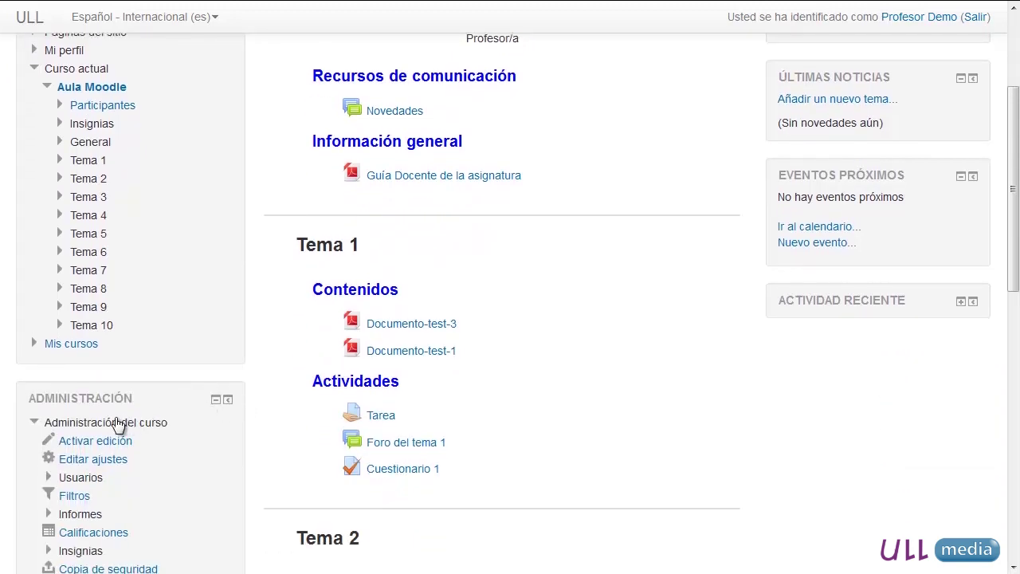
scroll(104, 420, down, 2)
click(80, 387)
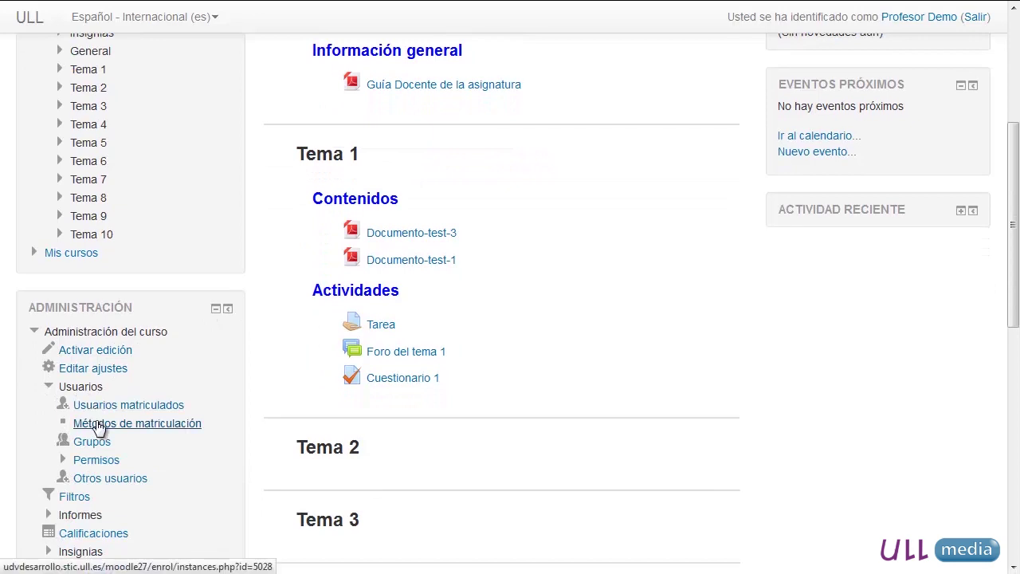
- Go to Métodos de matriculación to see manual, guest and self-enrolment methods
click(98, 426)
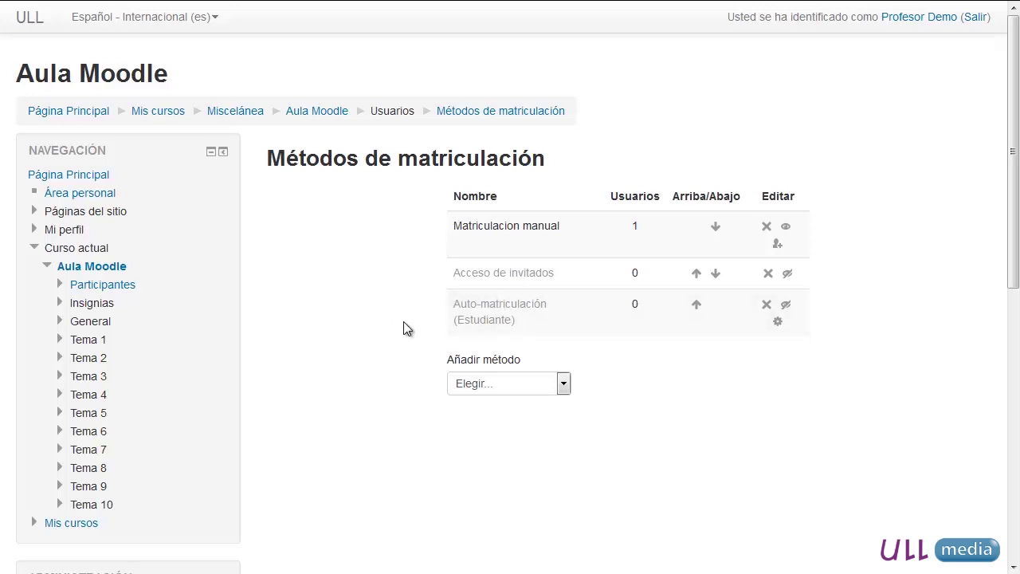
- Open the enrol-users page for the Matriculacion manual method
click(779, 251)
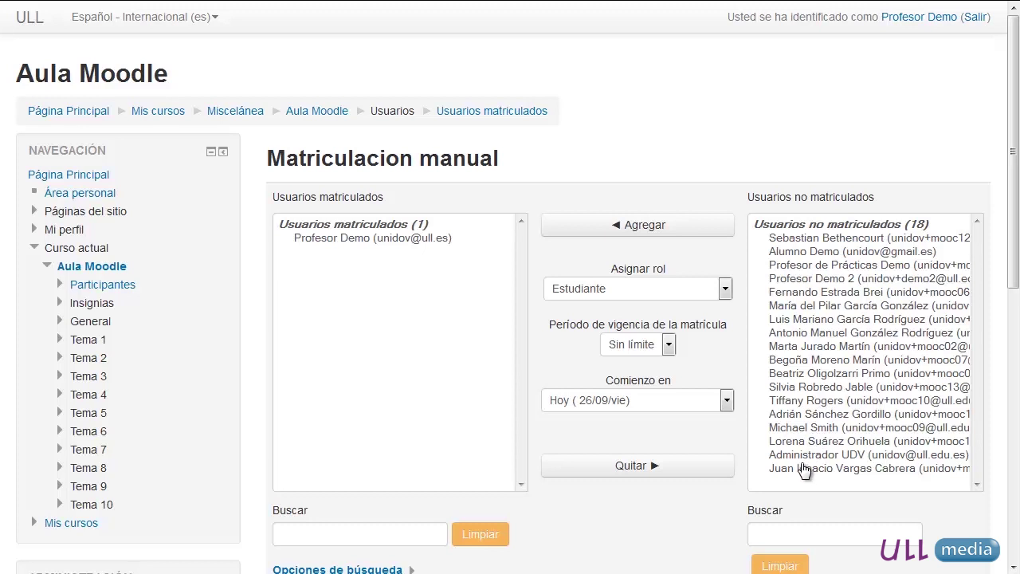
- Search for a student by name and enrol them as Estudiante with Sin límite duration
click(813, 537)
text(L)
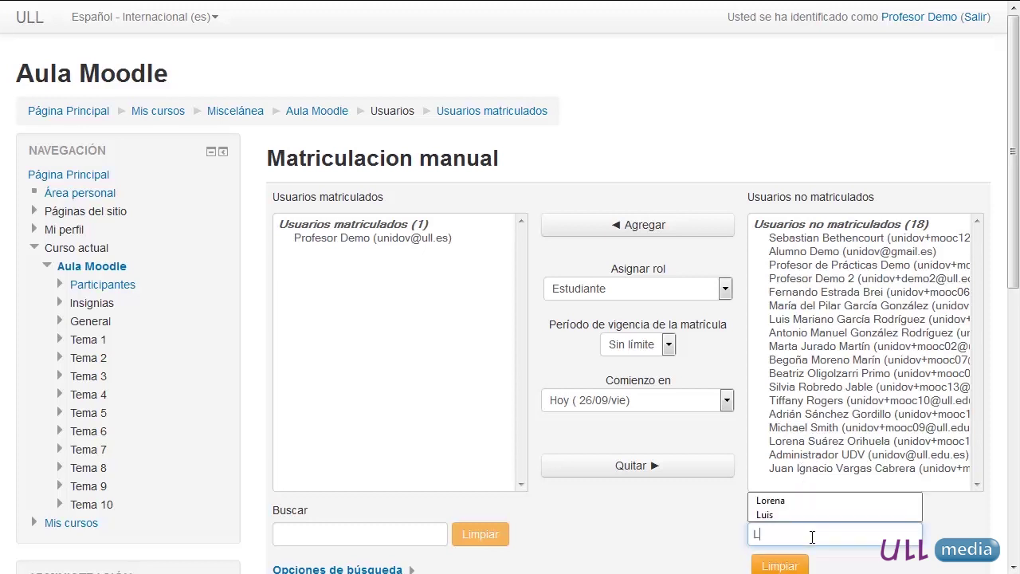
text(orena)
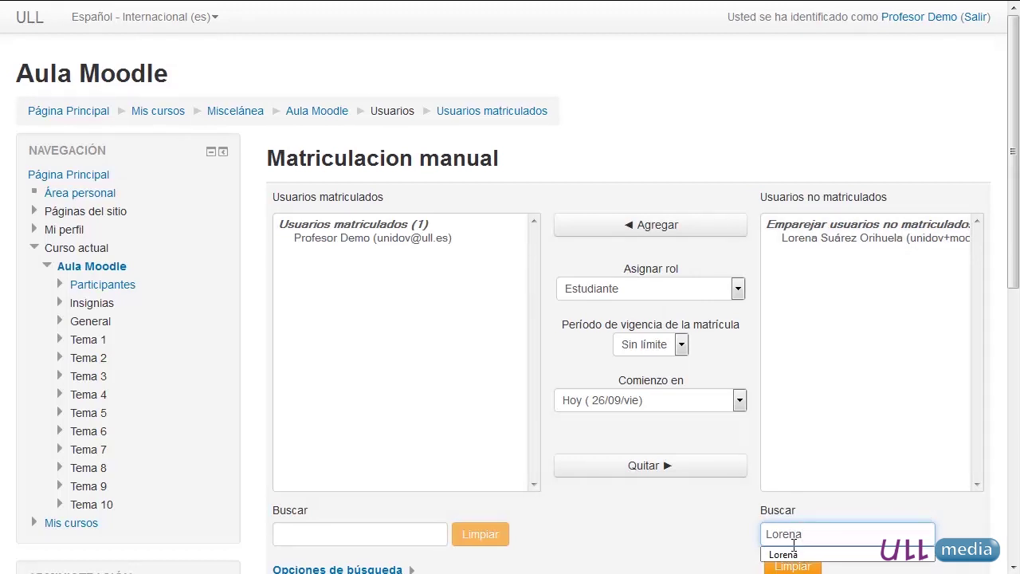
click(857, 243)
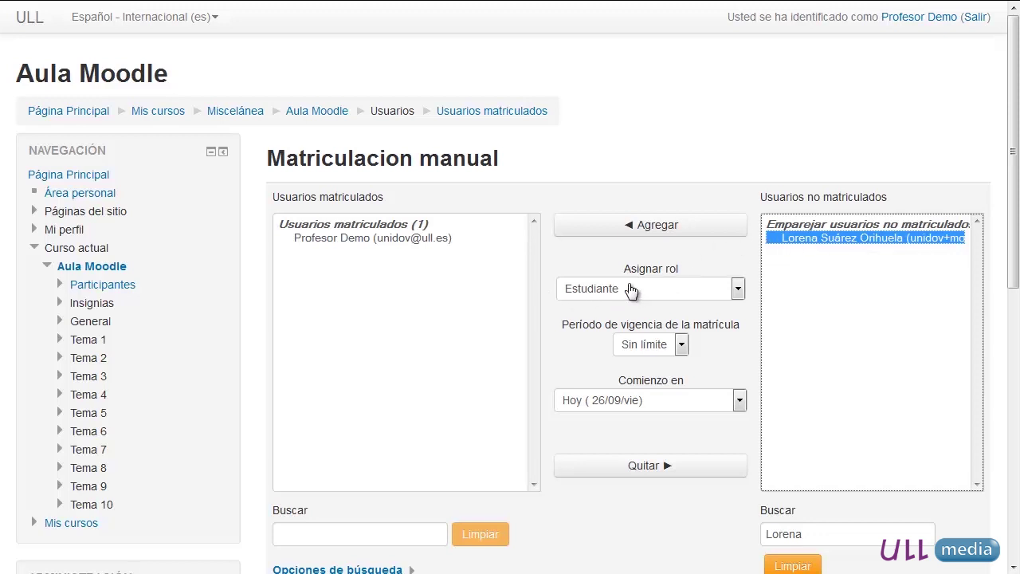
click(654, 231)
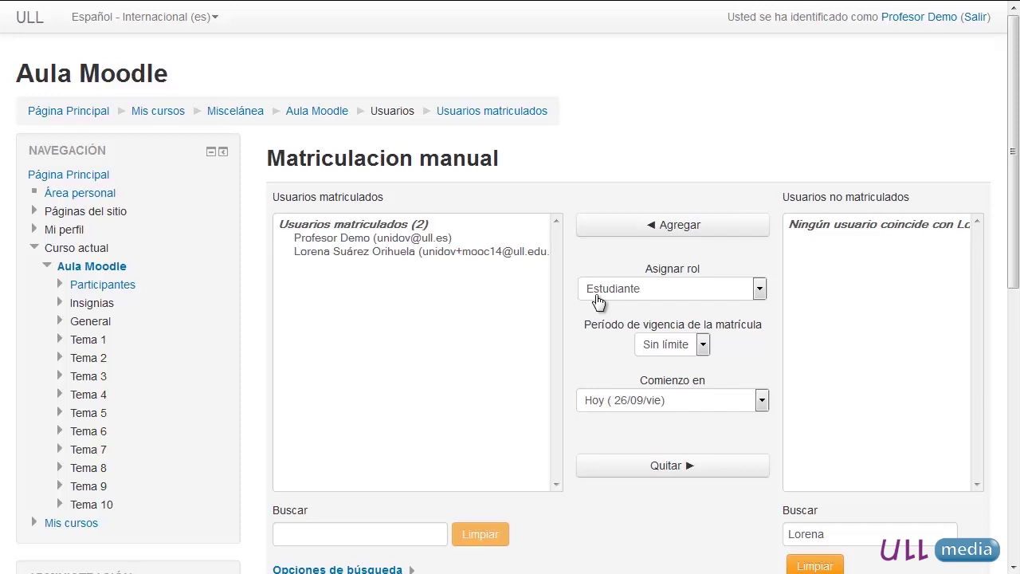
click(704, 346)
click(704, 346)
- Remove the newly enrolled student, then view Usuarios matriculados showing only the teacher
click(383, 254)
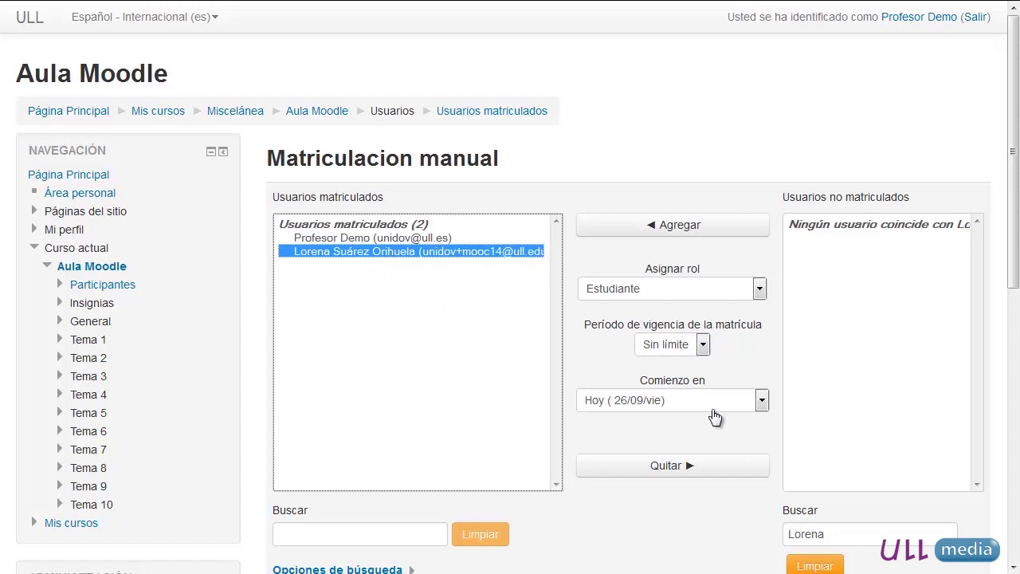
click(686, 472)
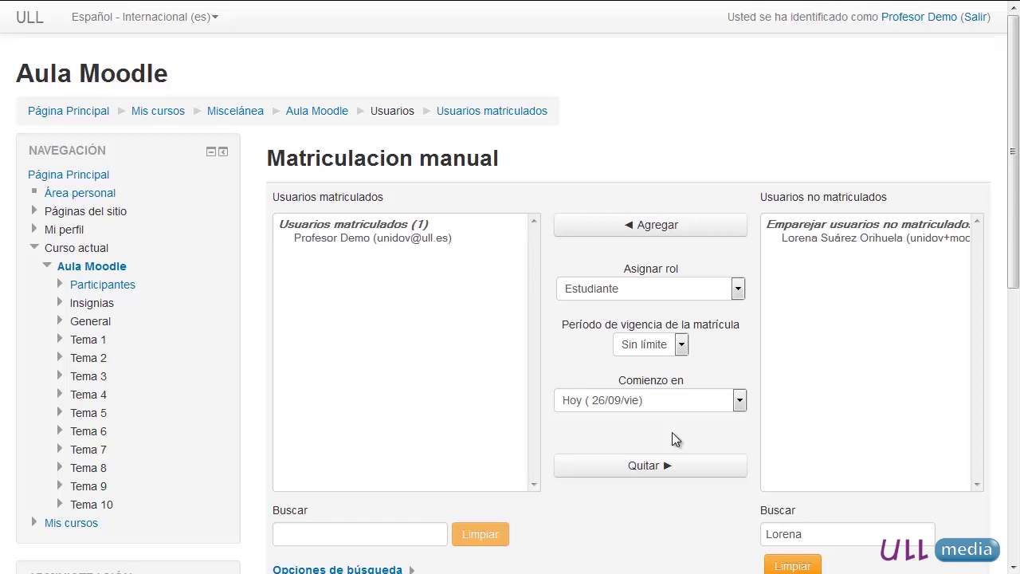
scroll(162, 351, down, 5)
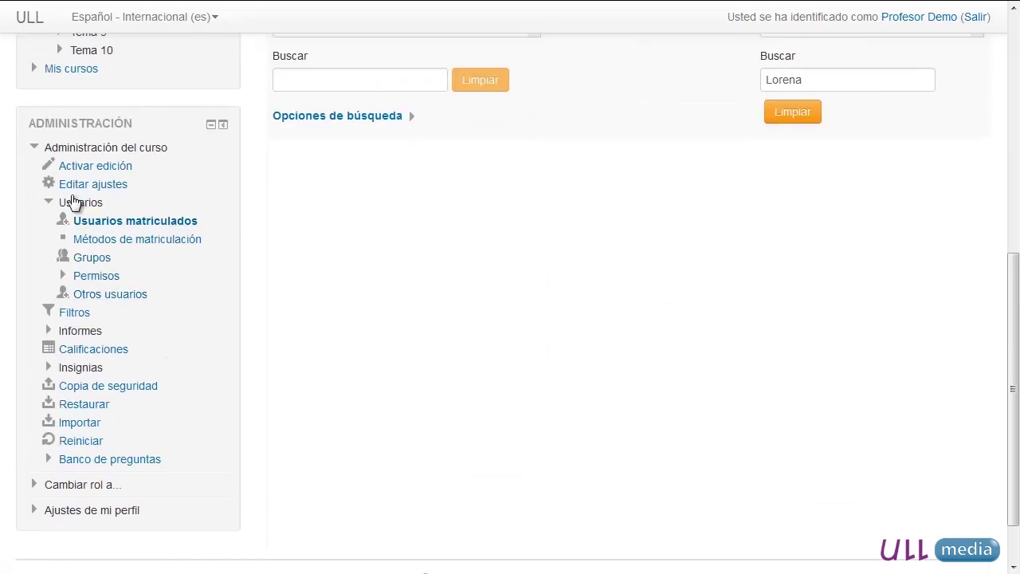
click(105, 222)
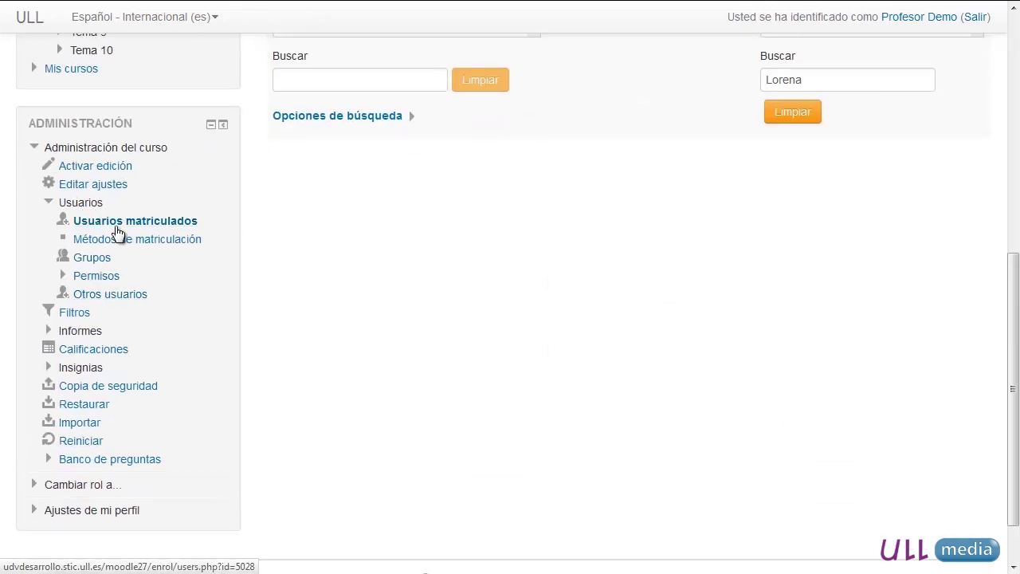
scroll(117, 224, up, 2)
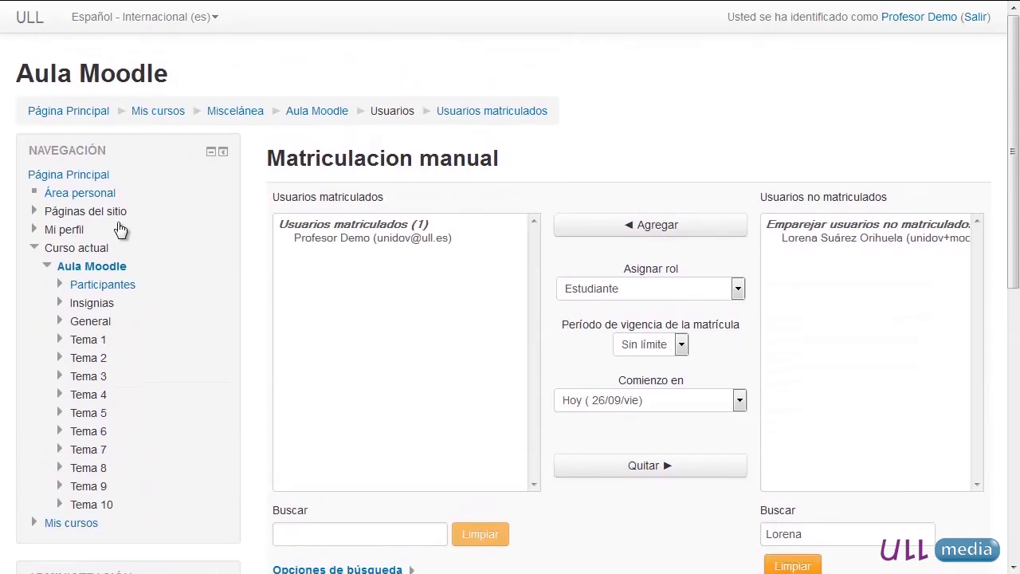
scroll(109, 323, down, 3)
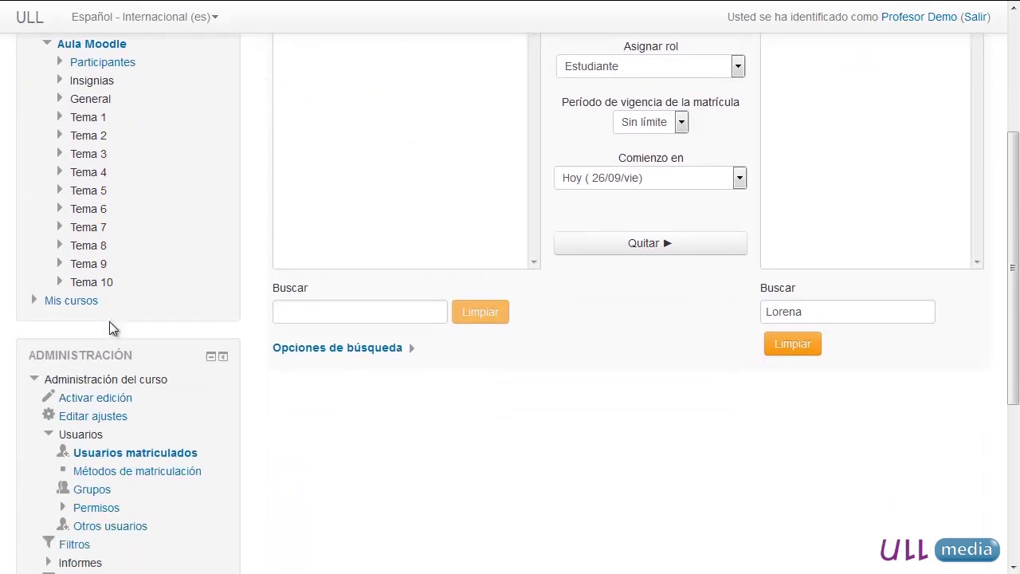
scroll(117, 329, down, 2)
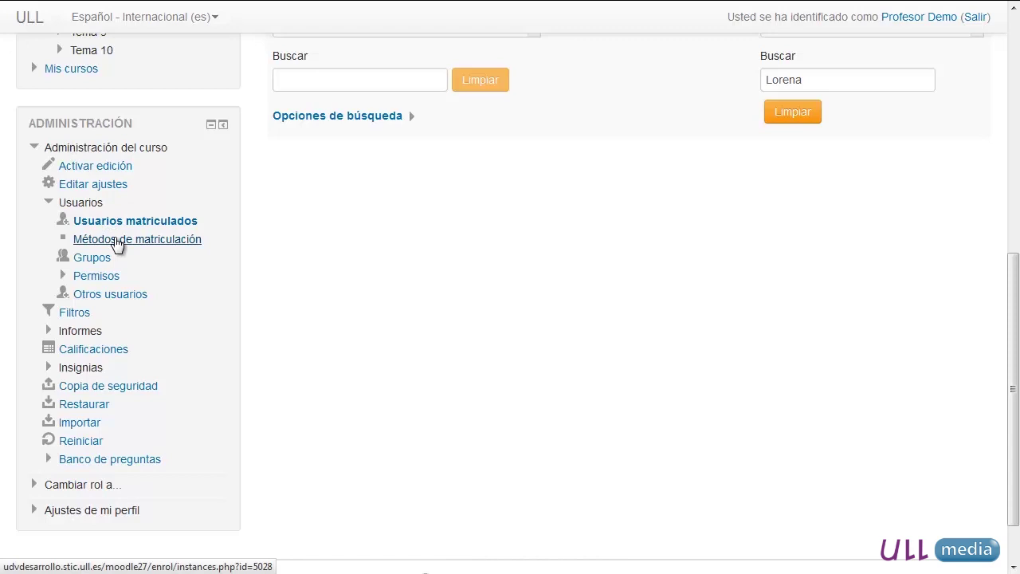
- Return to Métodos de matriculación from the Administración block
click(87, 241)
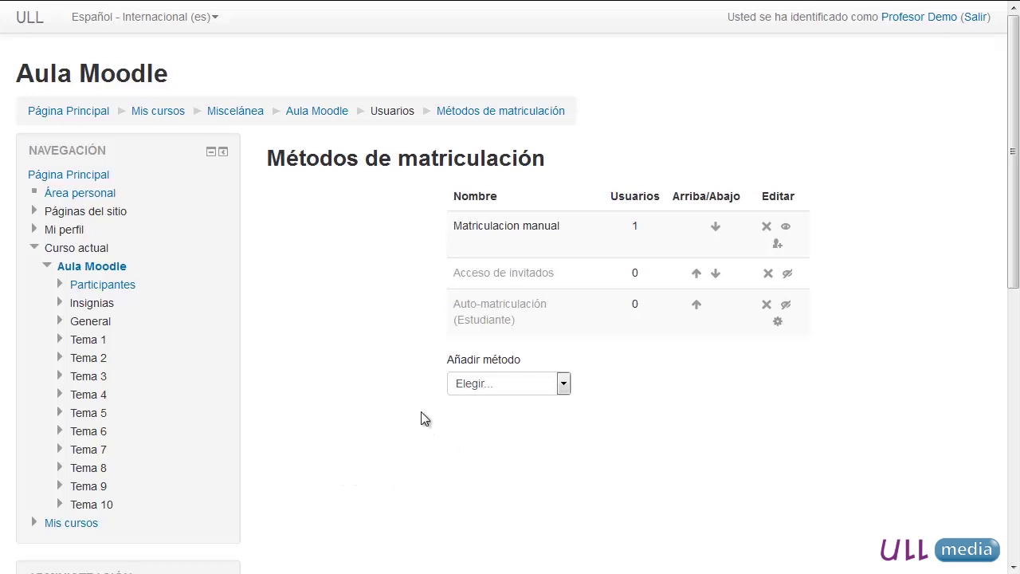
- In Auto-matriculación settings, name it 'Matriculación estudiantes' and set existing self-enrolments to Sí
click(778, 324)
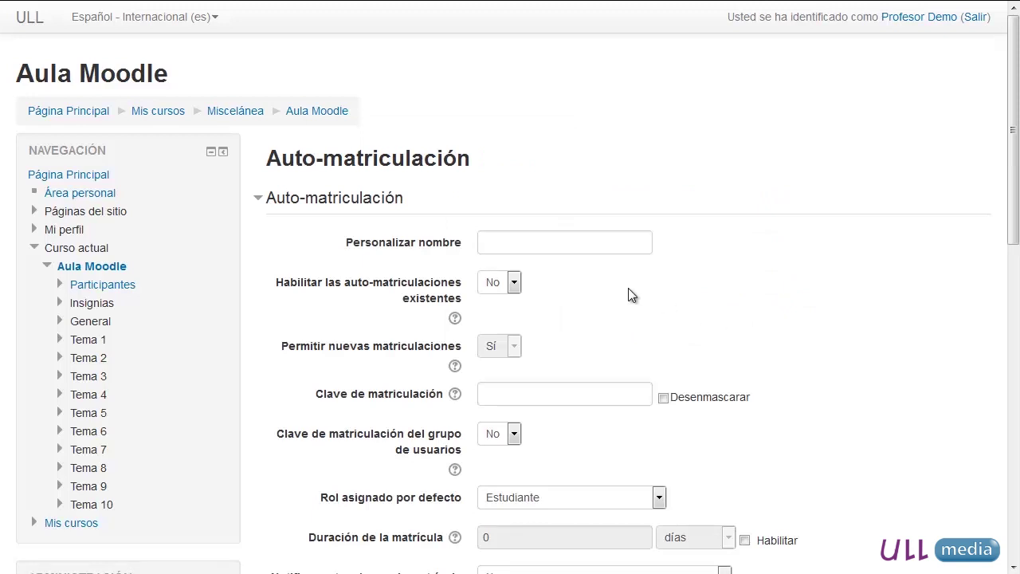
click(569, 249)
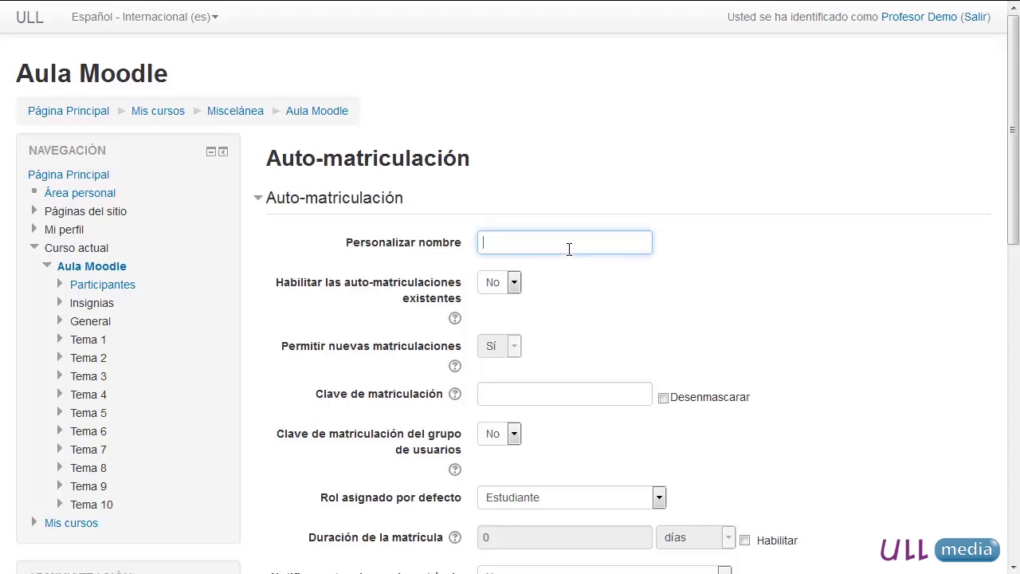
text(Matriculación estudiantes)
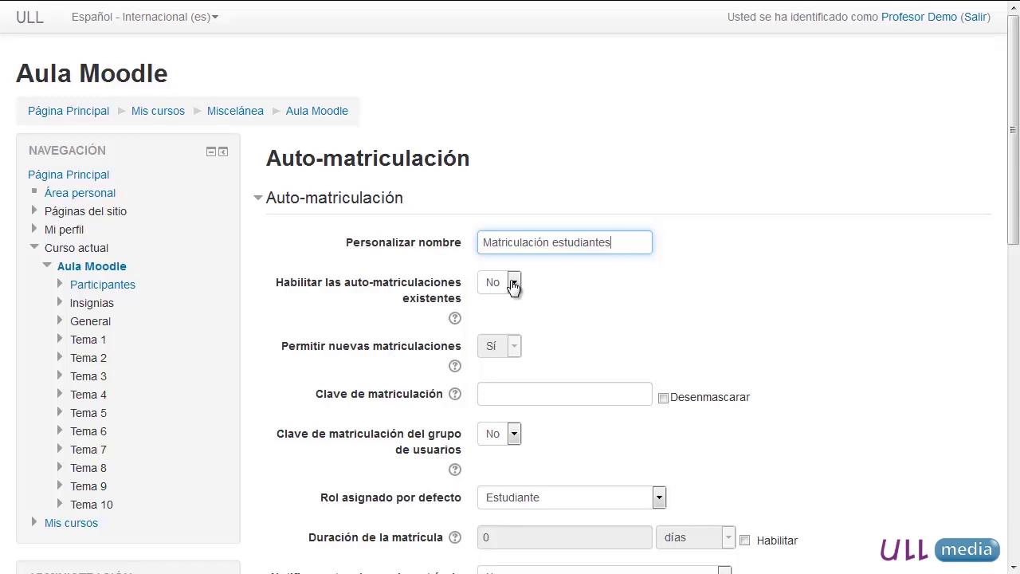
click(513, 285)
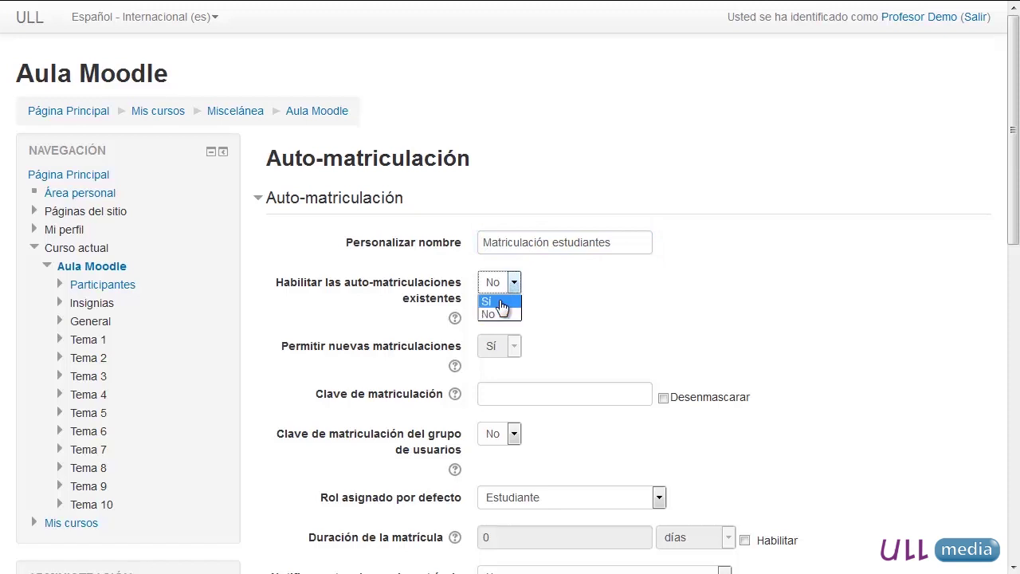
click(500, 304)
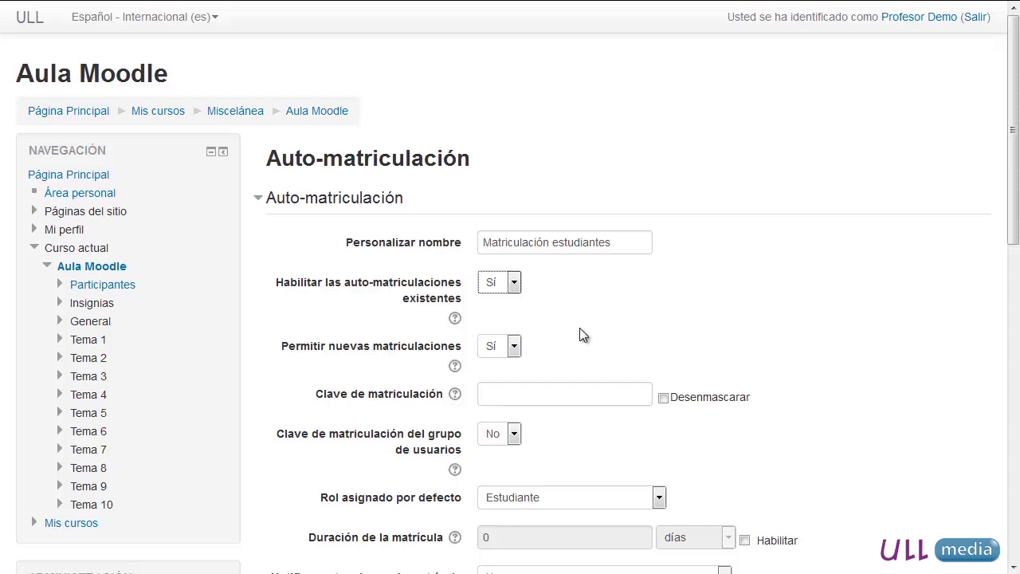
click(519, 387)
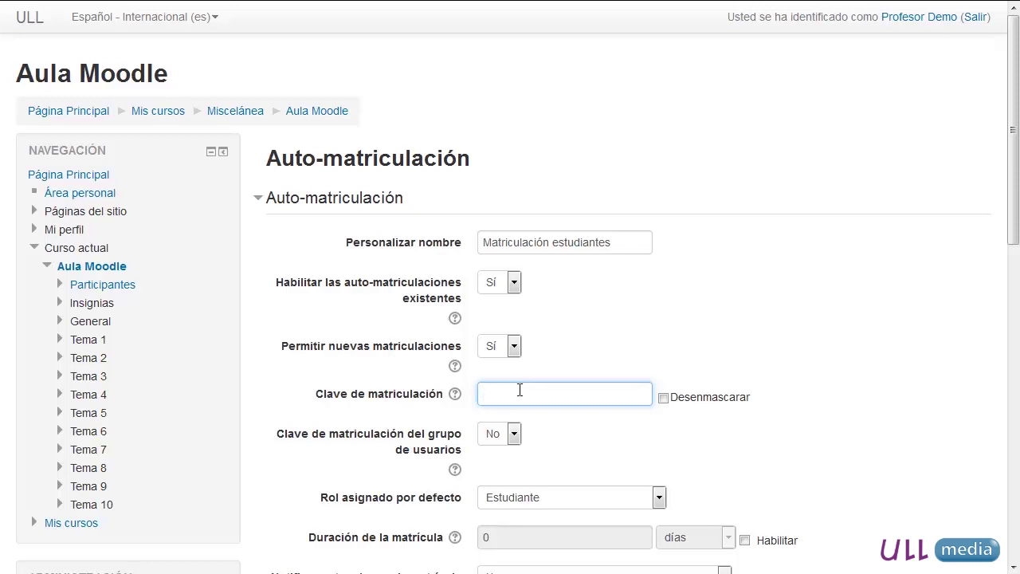
click(692, 405)
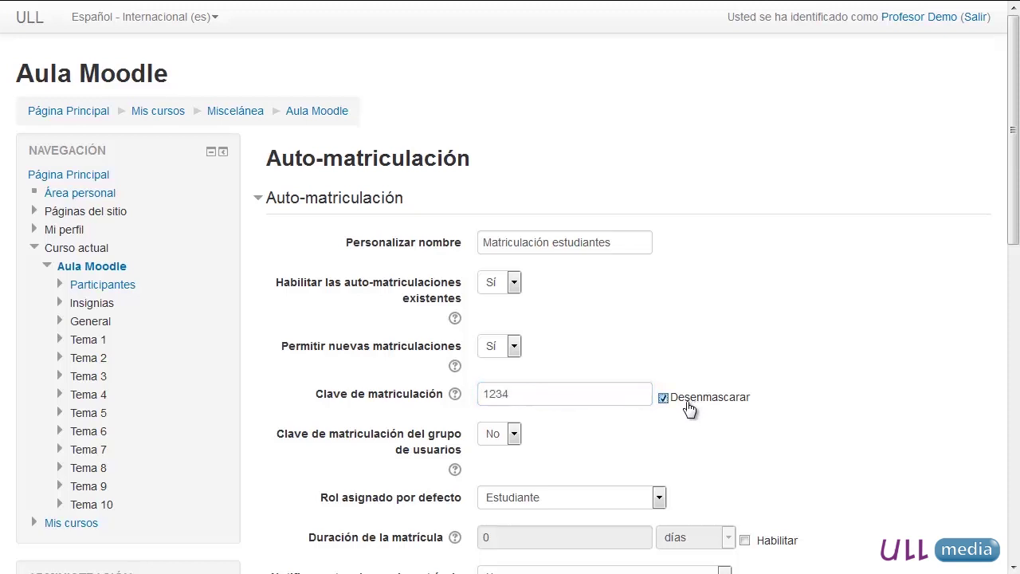
drag(483, 394, 523, 394)
click(523, 394)
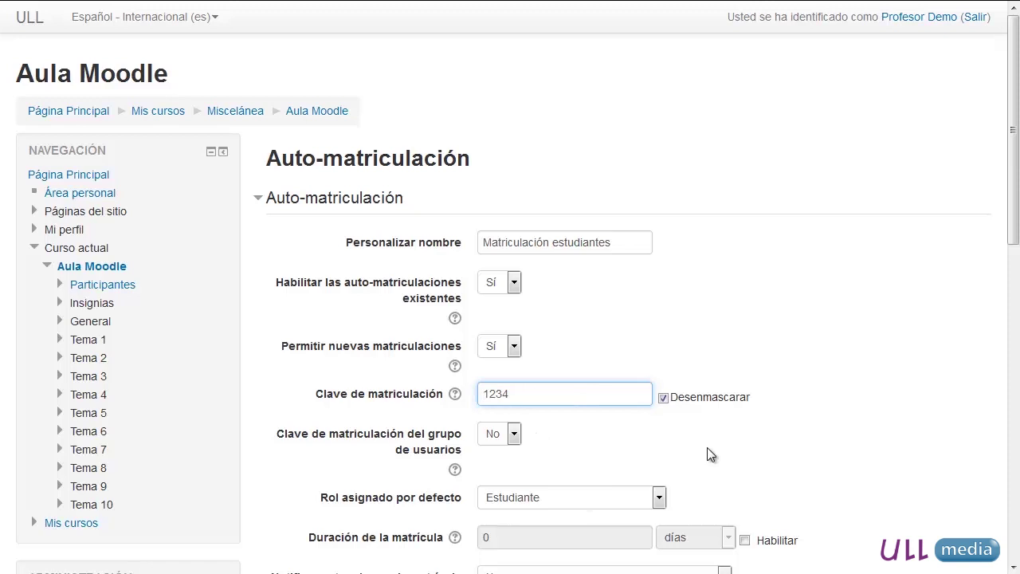
scroll(558, 514, down, 2)
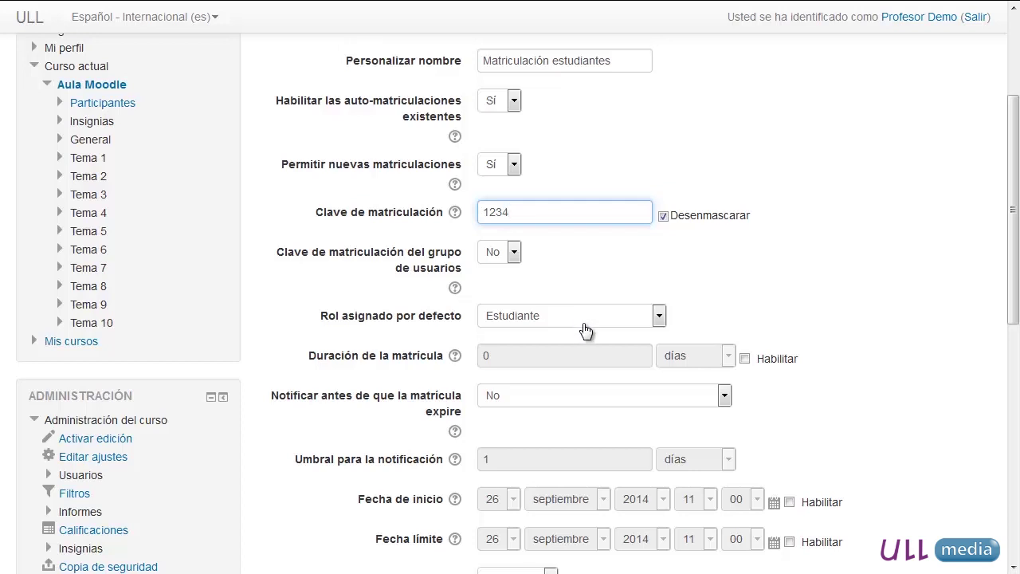
click(602, 321)
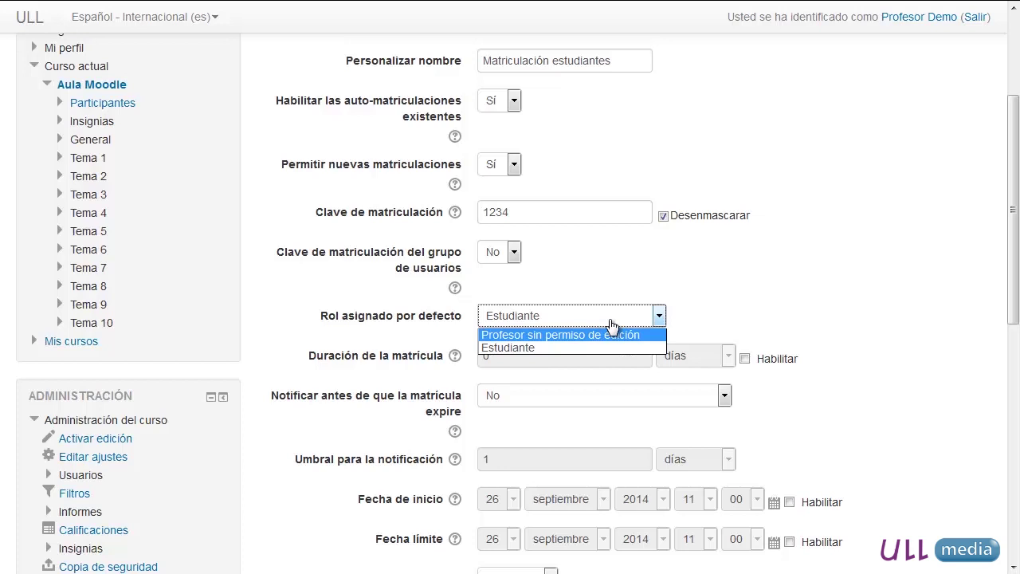
click(611, 322)
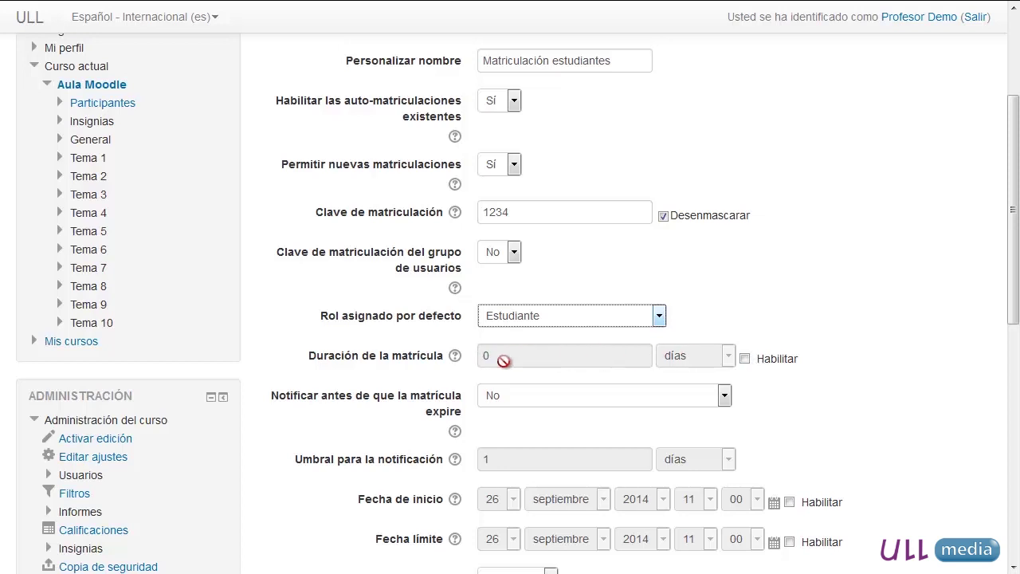
scroll(458, 355, down, 1)
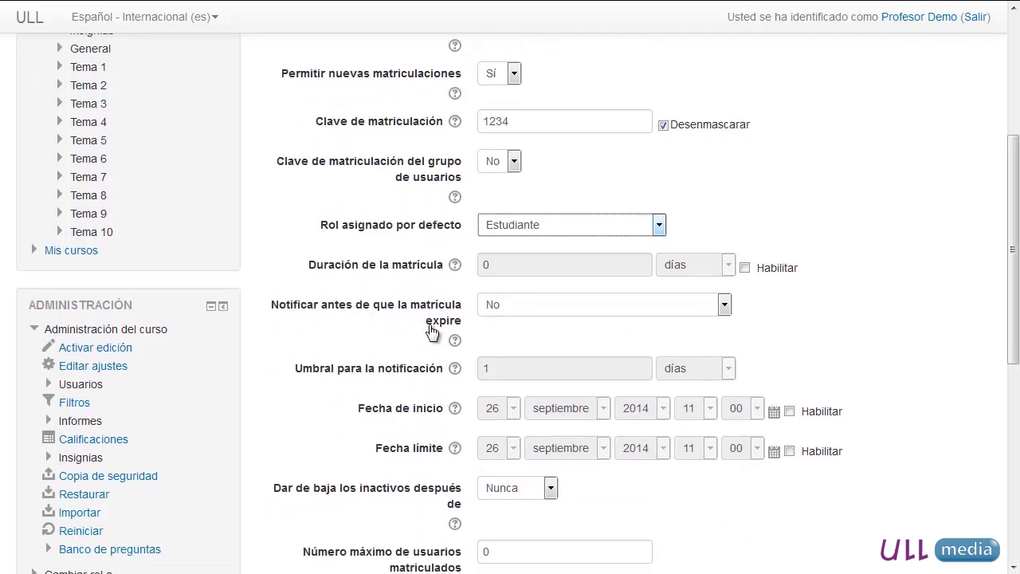
click(554, 306)
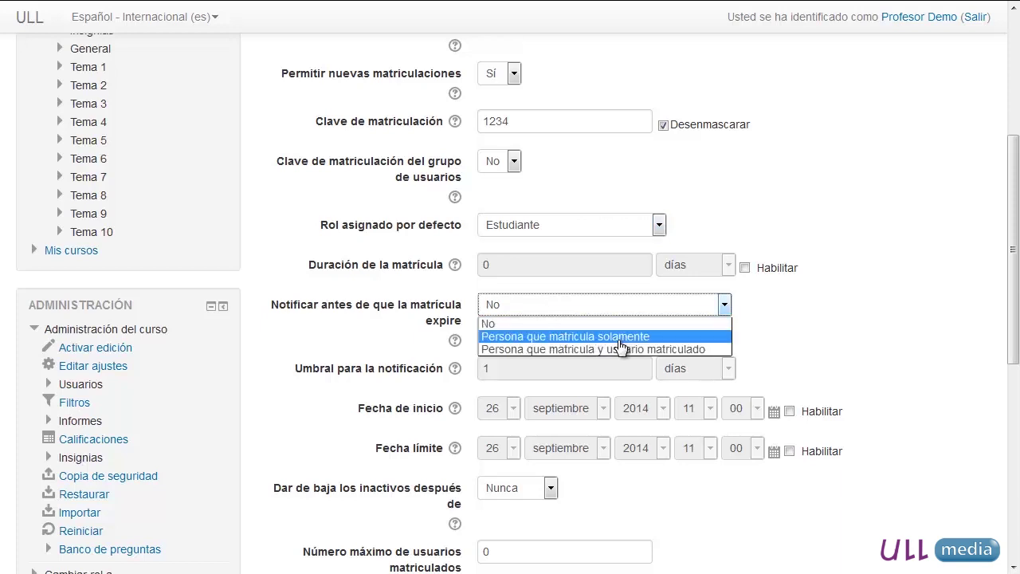
click(618, 310)
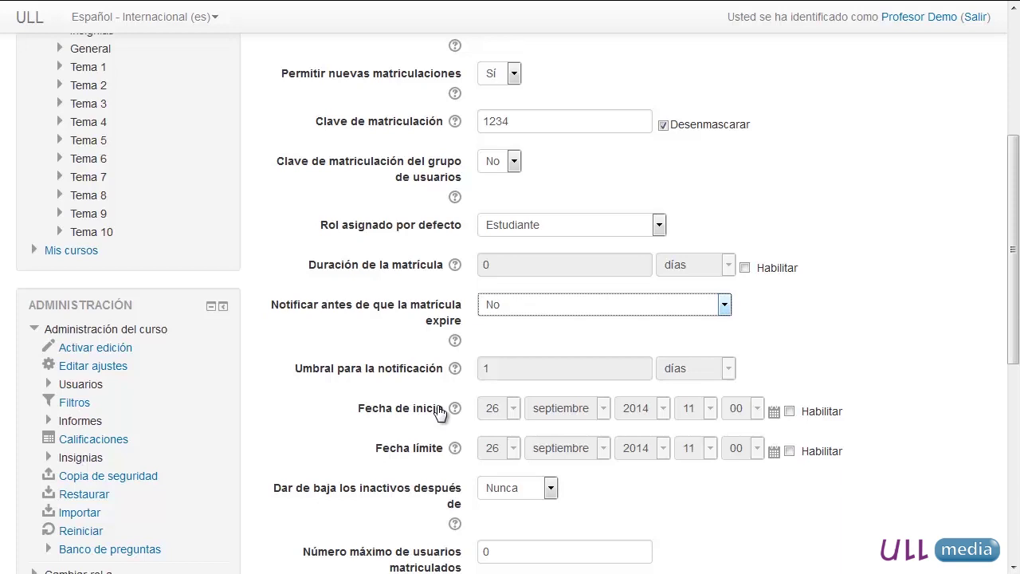
scroll(440, 413, down, 1)
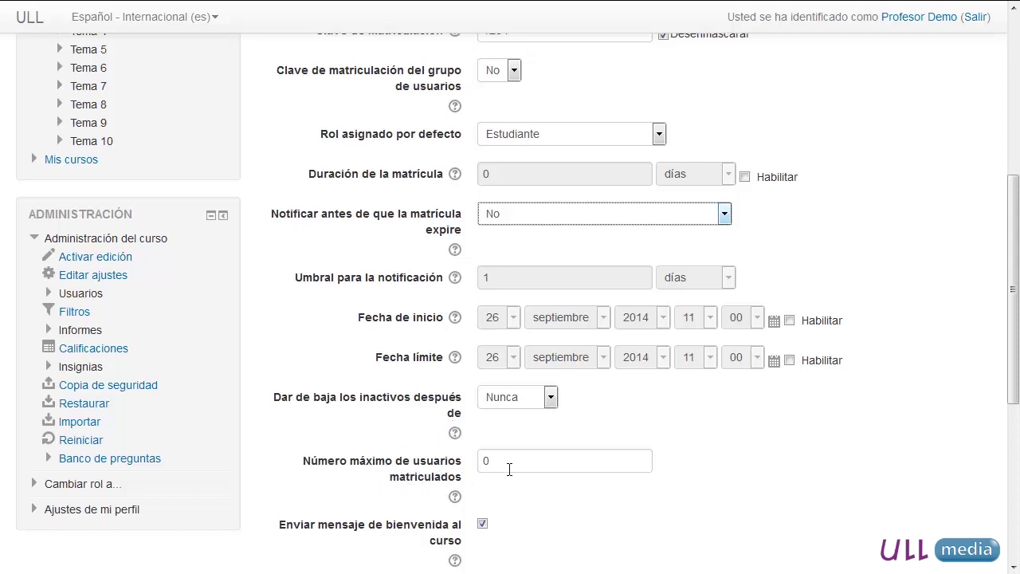
scroll(626, 440, down, 1)
scroll(626, 440, down, 3)
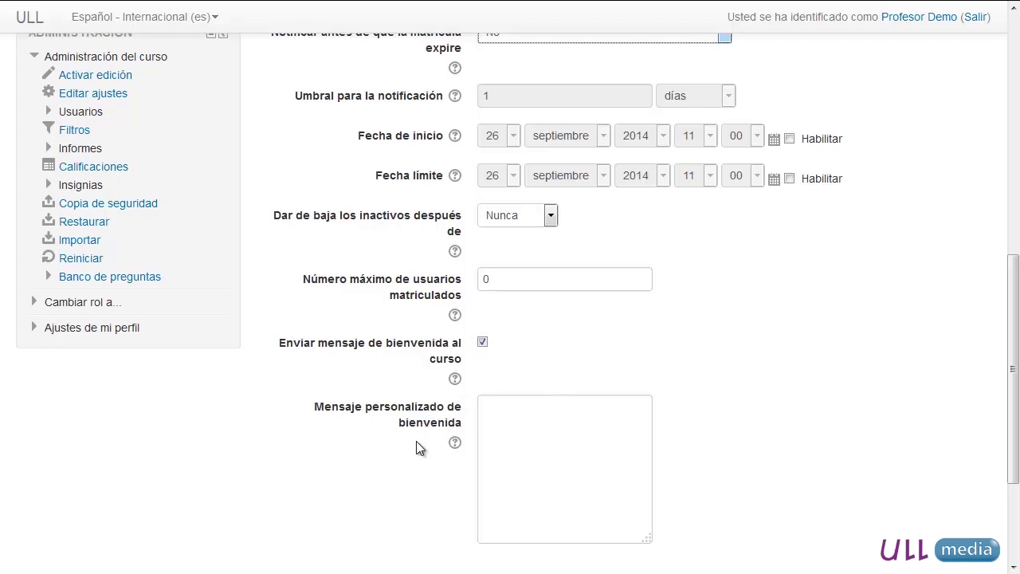
- Type the welcome message for Matemáticas para Ingenieros, mentioning syllabus and tutorías, signed 'Saludos, El Profesor'
click(529, 428)
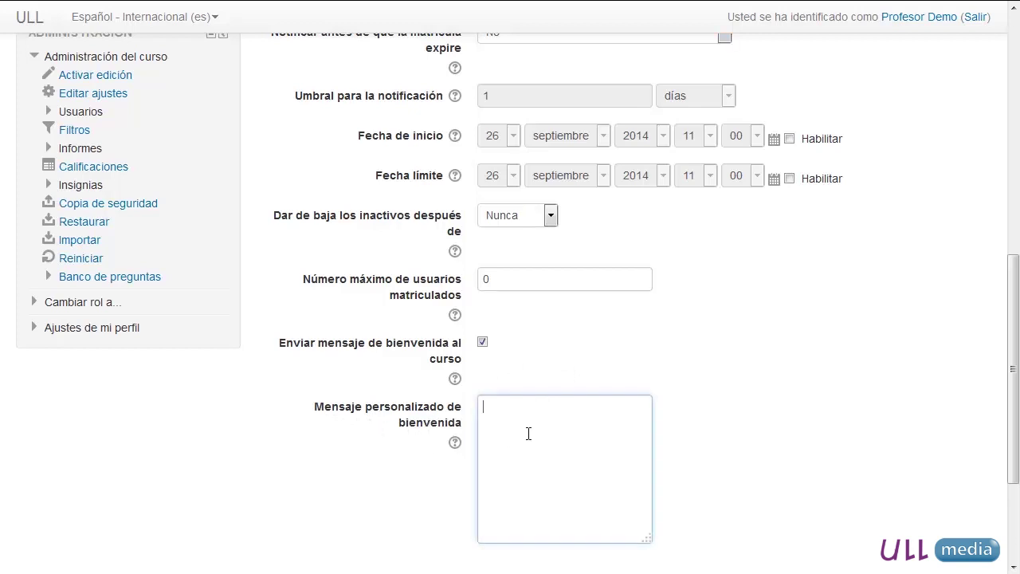
text(Bienvenido)
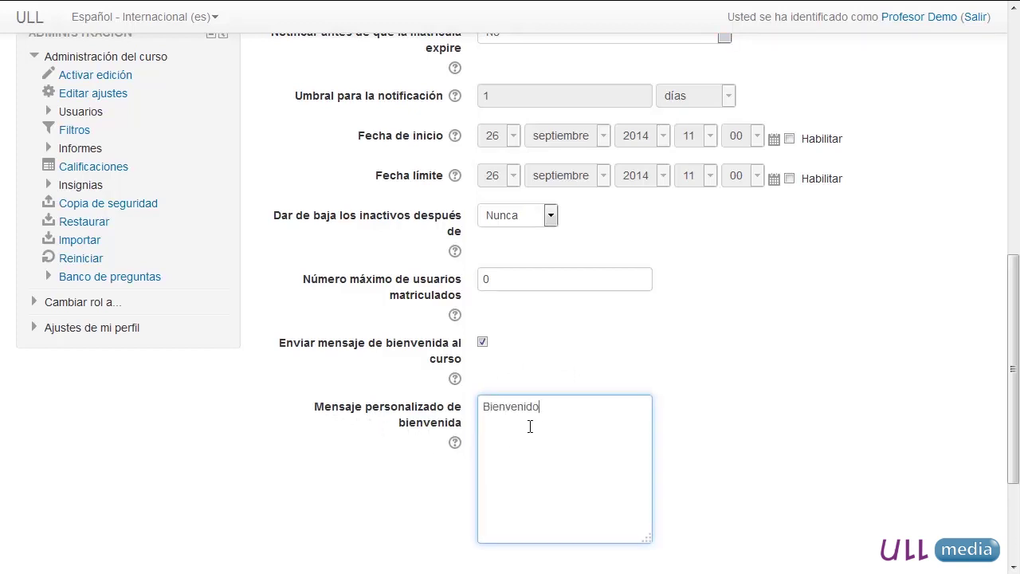
text(/a al curso de Matem)
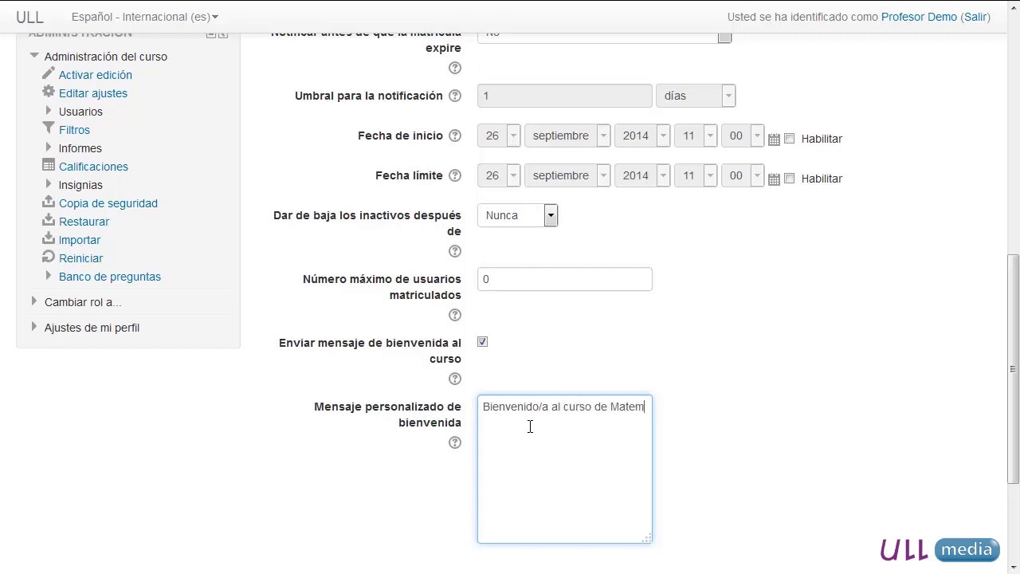
text(áticas para I)
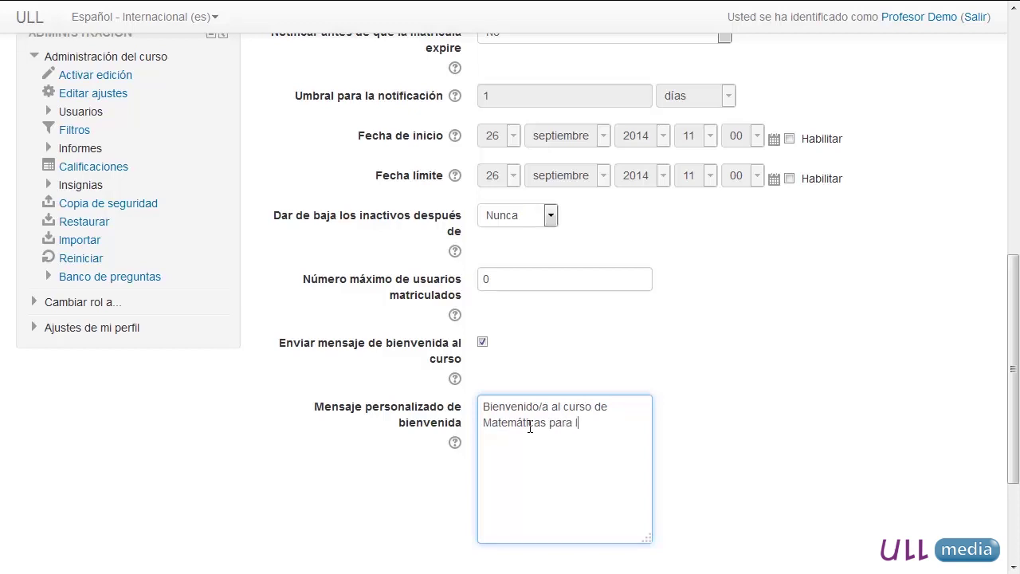
text(ngenieros.)
key(Return)
text(En el aula virtual tienes dispon)
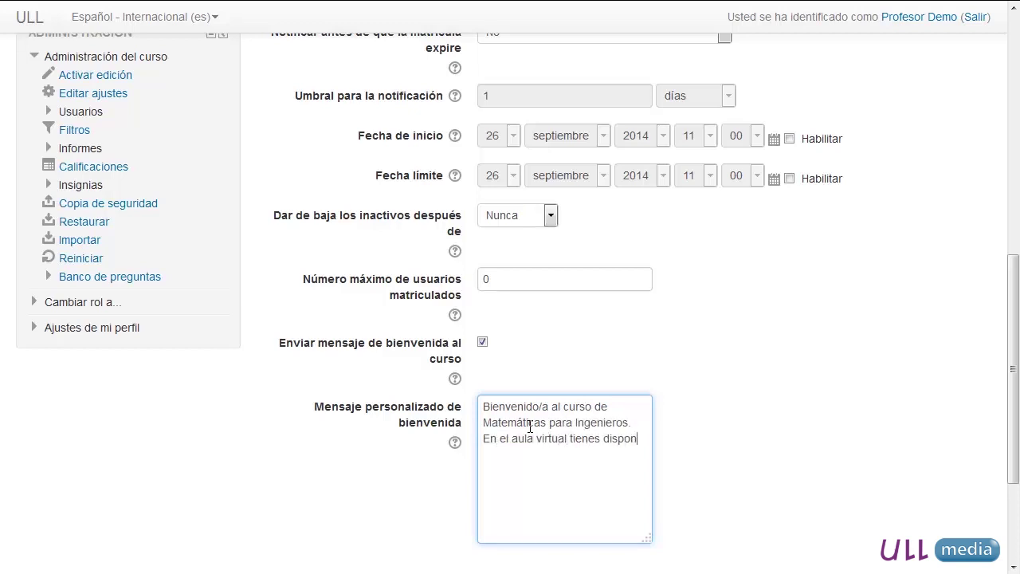
text(ible el programa de la asigna)
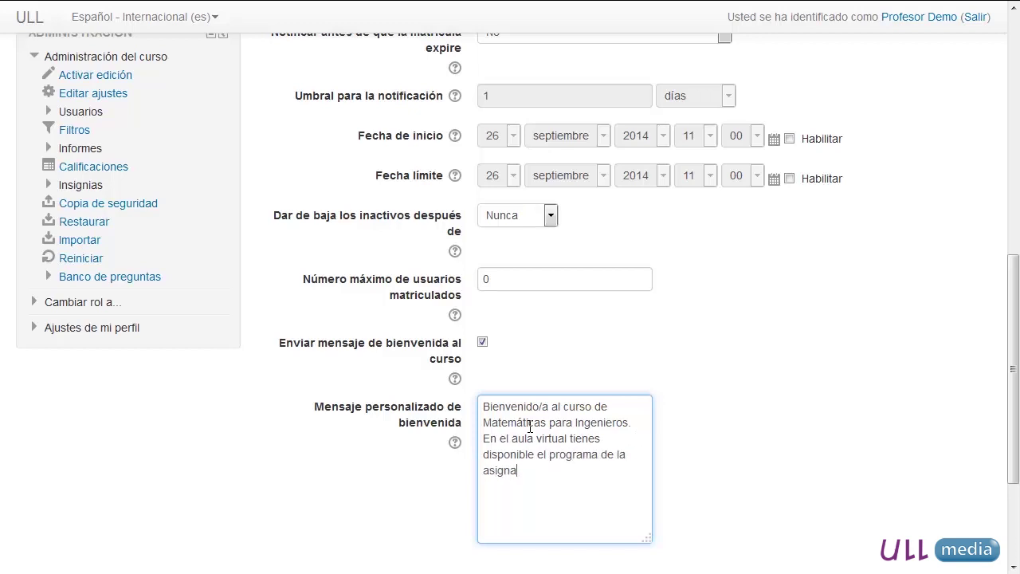
text(tura donde encontrar)
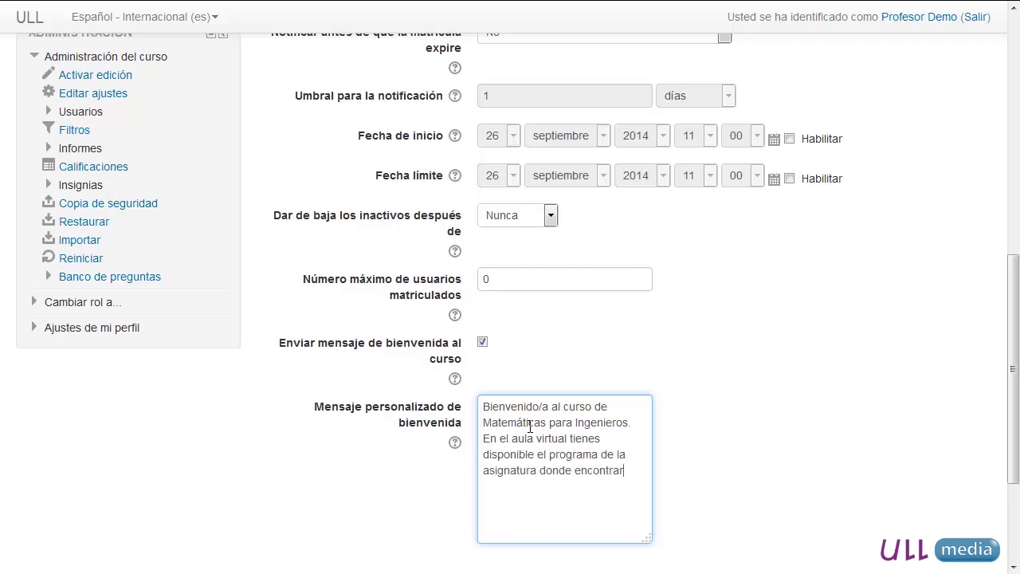
text(ás la planificación del curso)
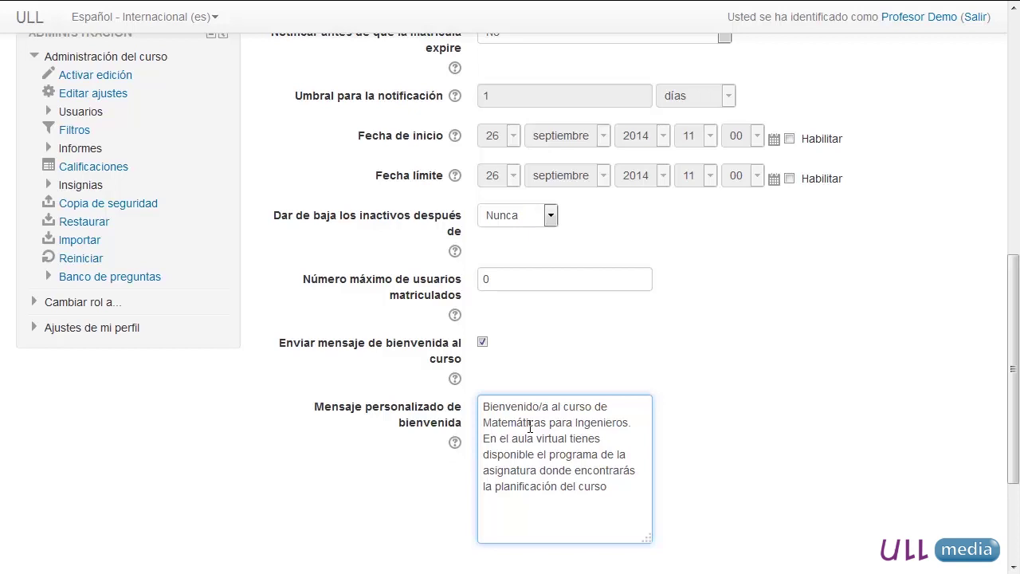
text(. También puedes consultar mi horario de tutorias)
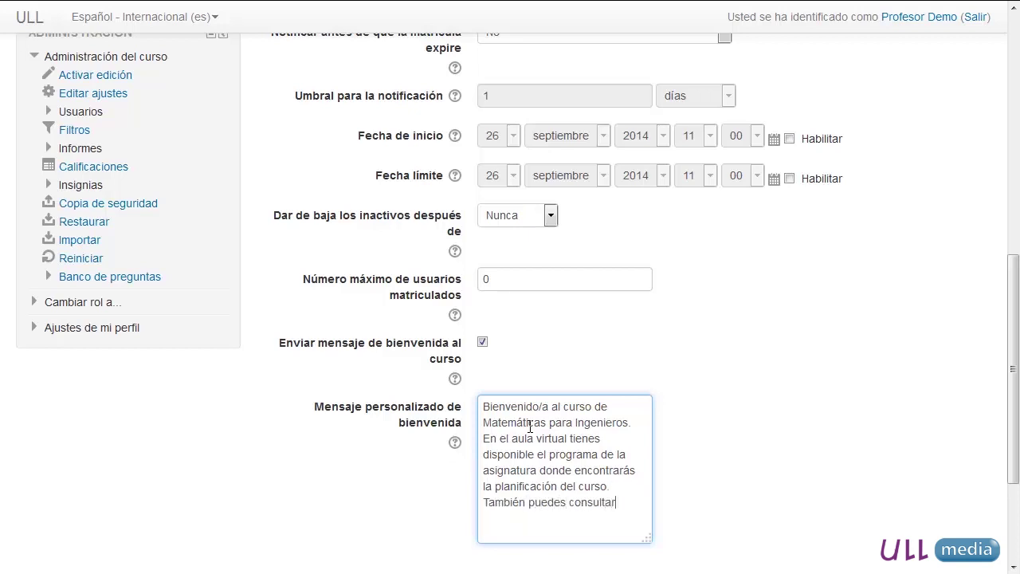
key(BackSpace)
key(BackSpace)
key(BackSpace)
text(ías. Saludos)
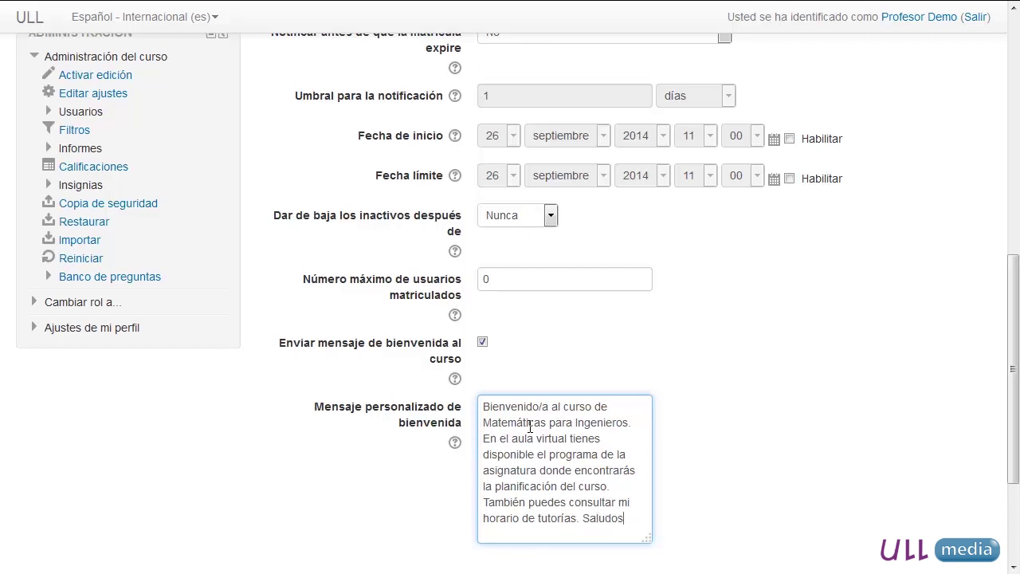
text(,)
key(Return)
text(El Profesor)
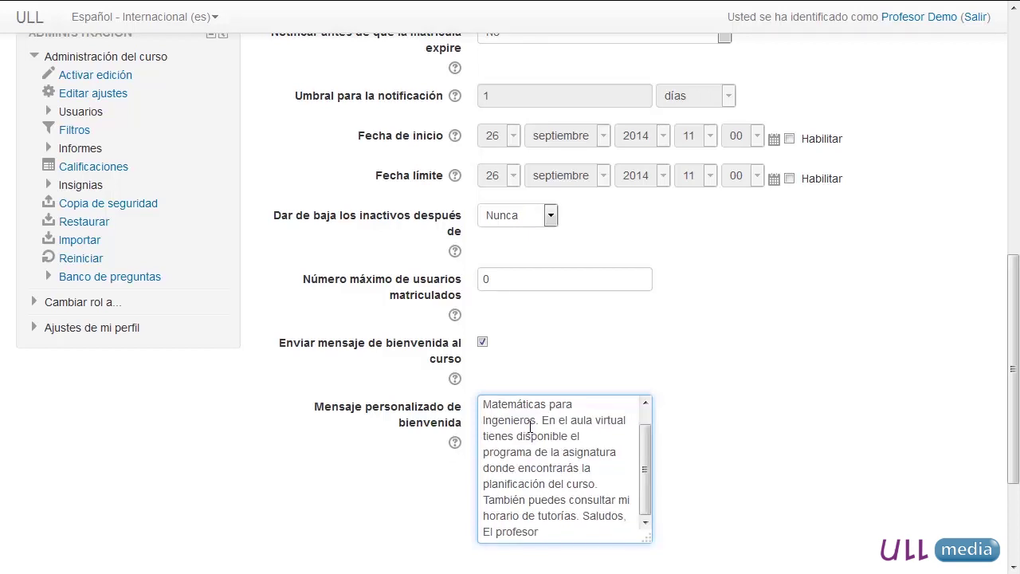
key(ctrl+Left)
key(Return)
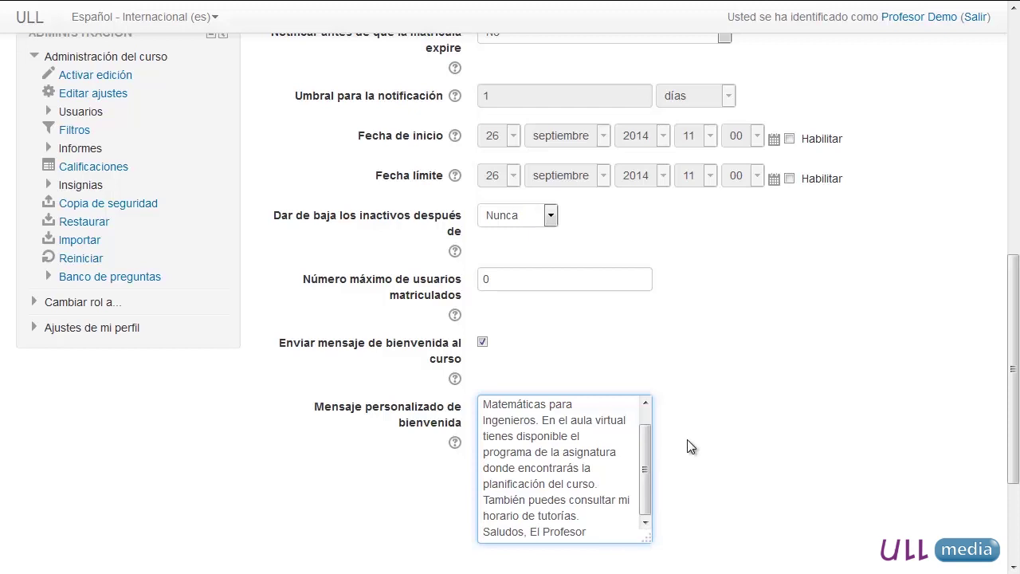
- Save the Matriculación estudiantes self-enrolment settings with Guardar cambios
scroll(759, 484, down, 3)
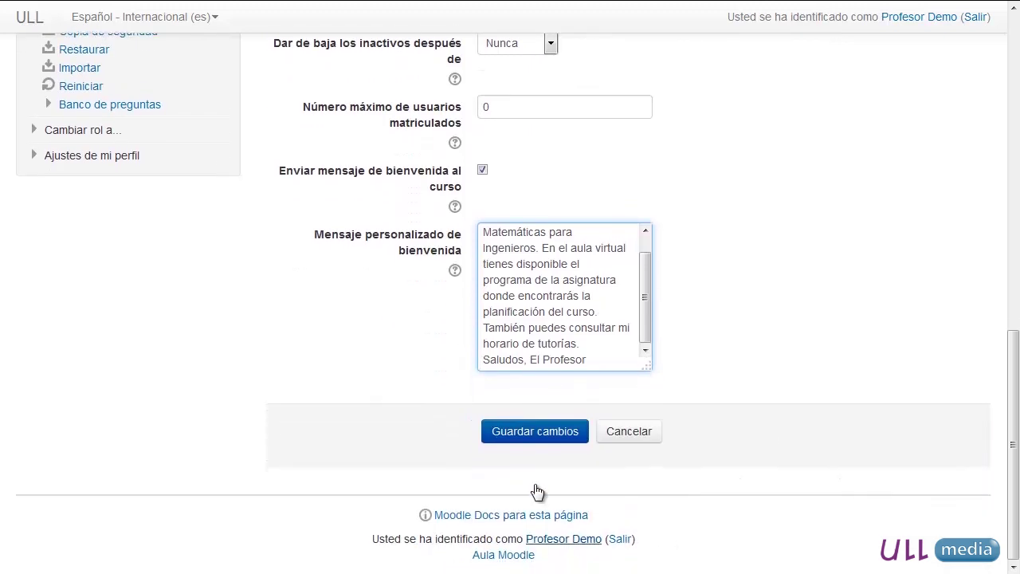
click(522, 438)
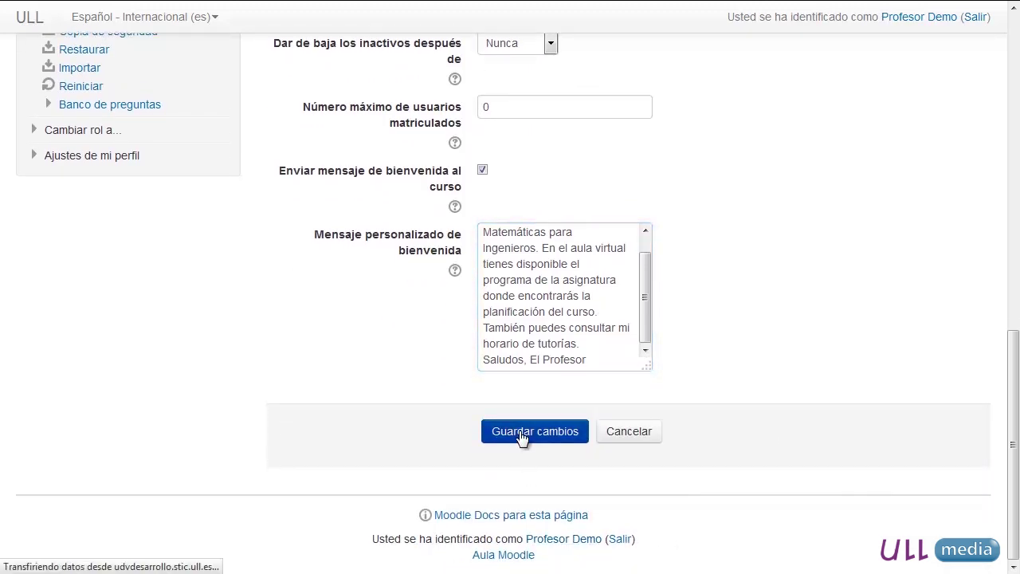